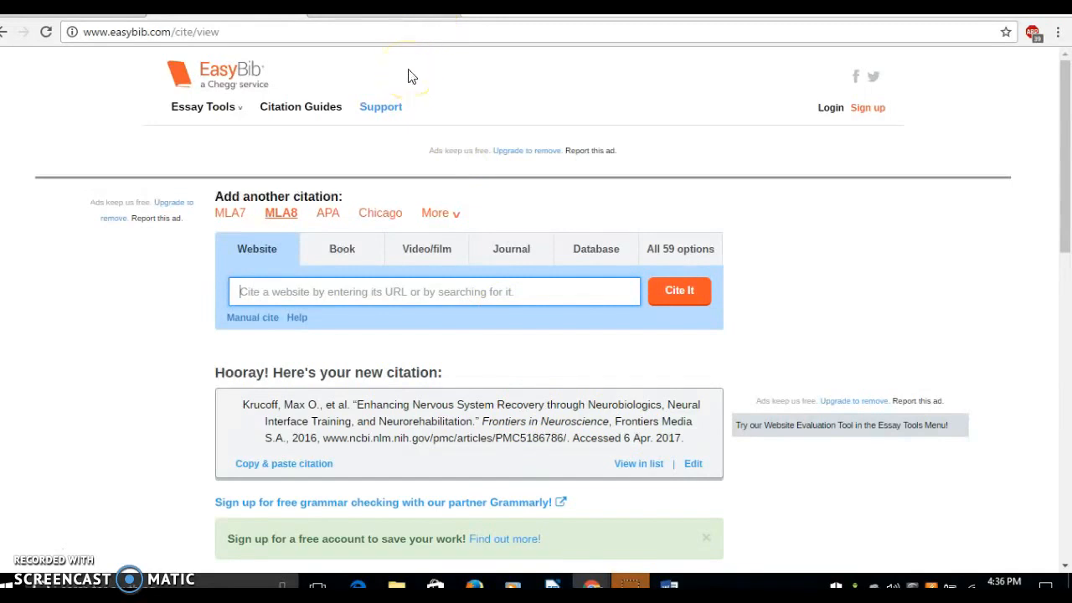
pyautogui.click(378, 11)
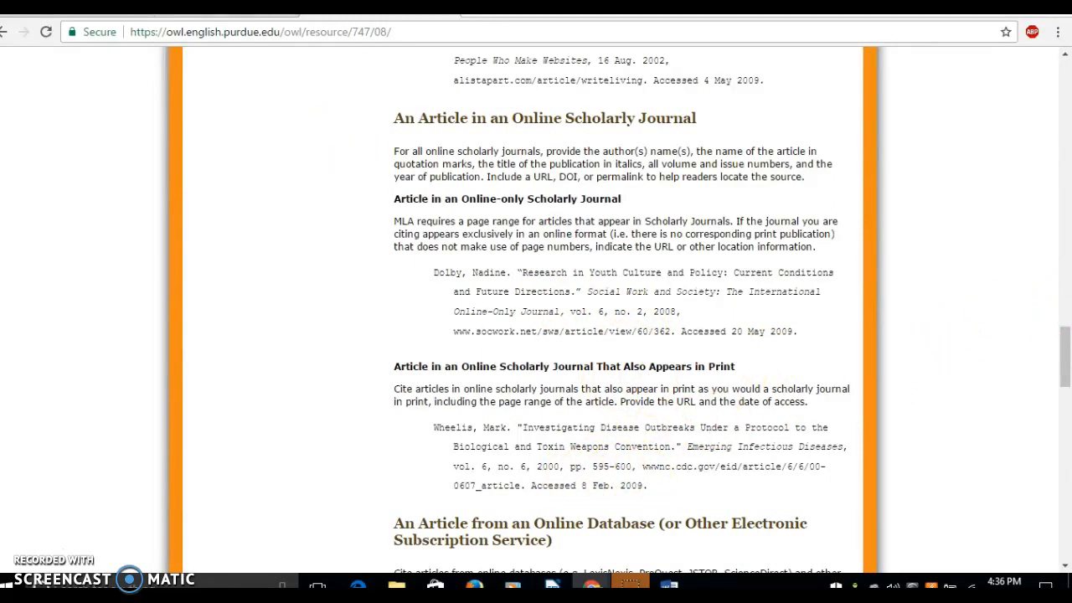
pyautogui.click(252, 9)
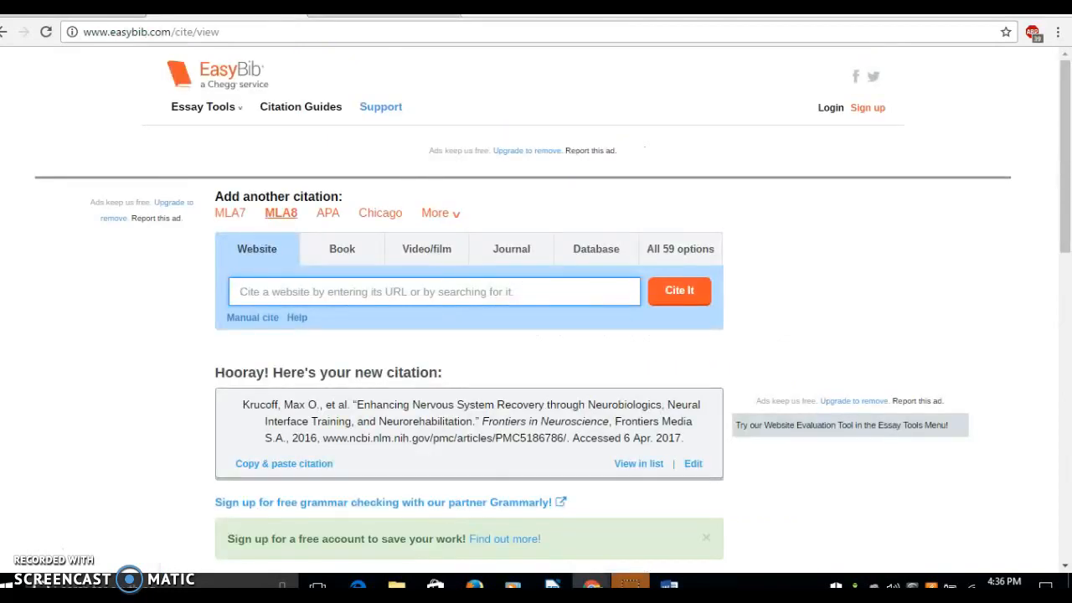
pyautogui.click(511, 267)
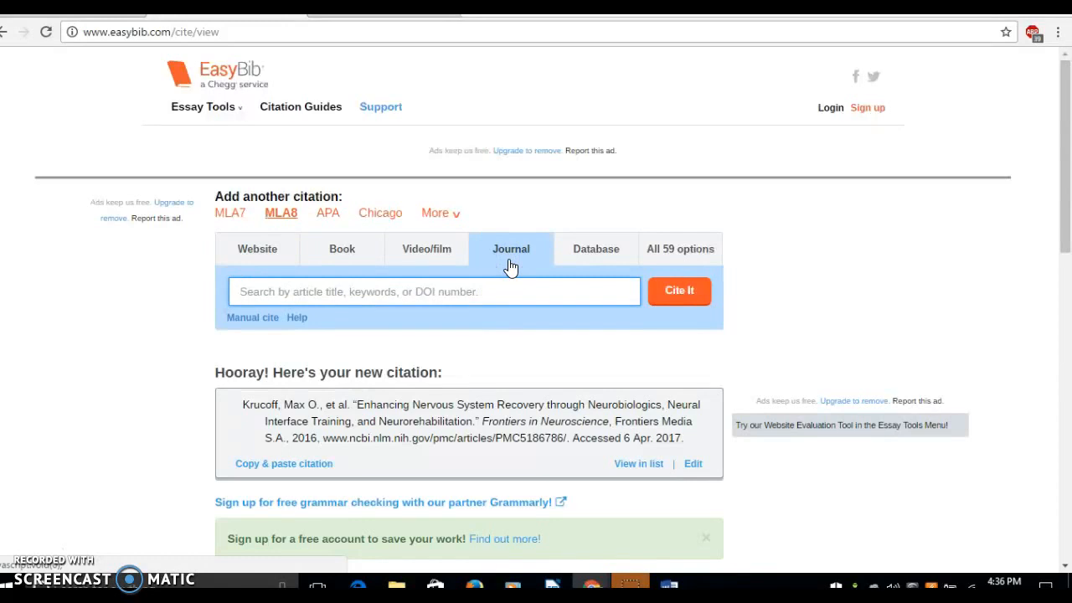
pyautogui.write('https://www.ncbi.nlm.nih.gov/pmc/articles/PMC5186786/')
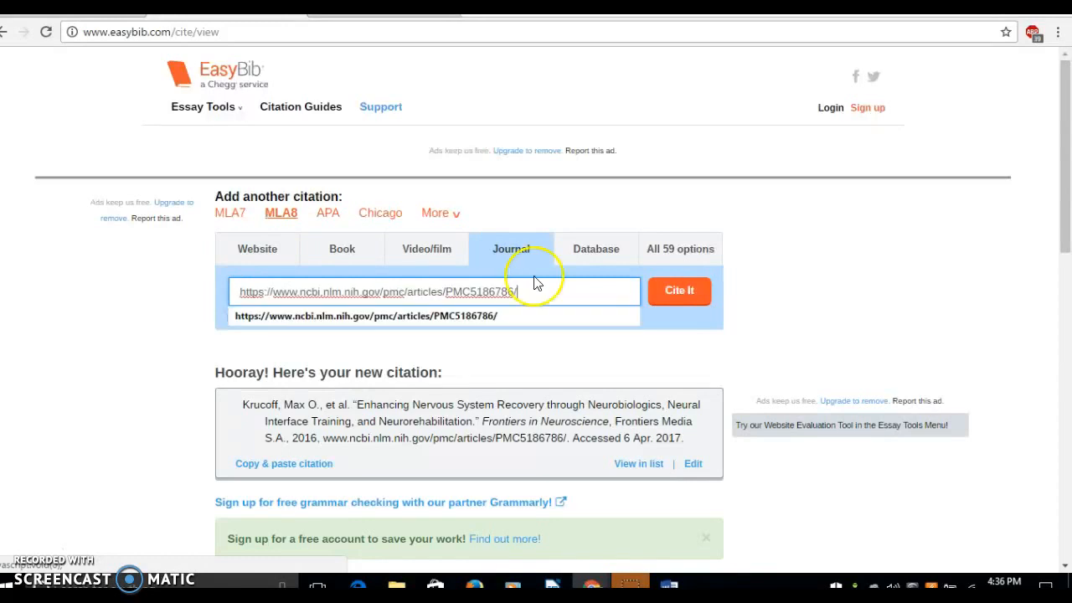
pyautogui.press('Return')
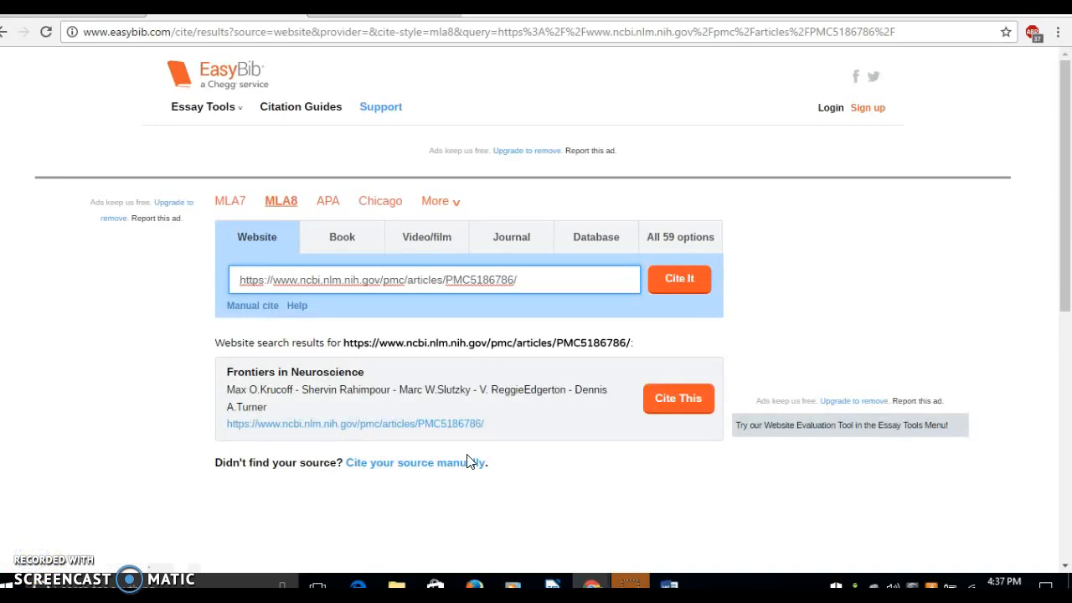
pyautogui.click(666, 399)
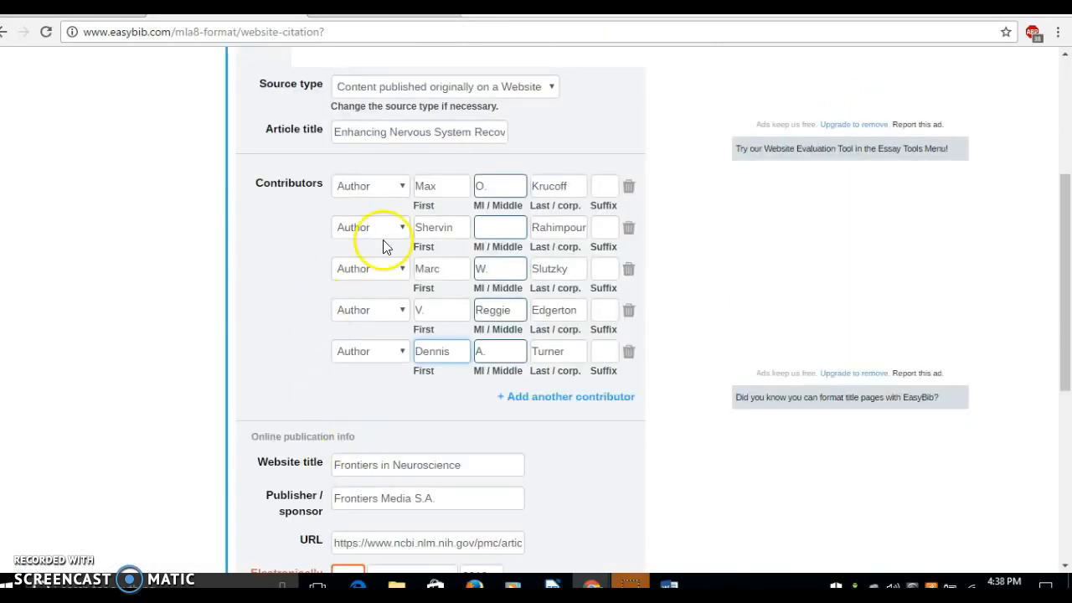
# Change the citation's source type from website content to an online journal article.
pyautogui.click(552, 88)
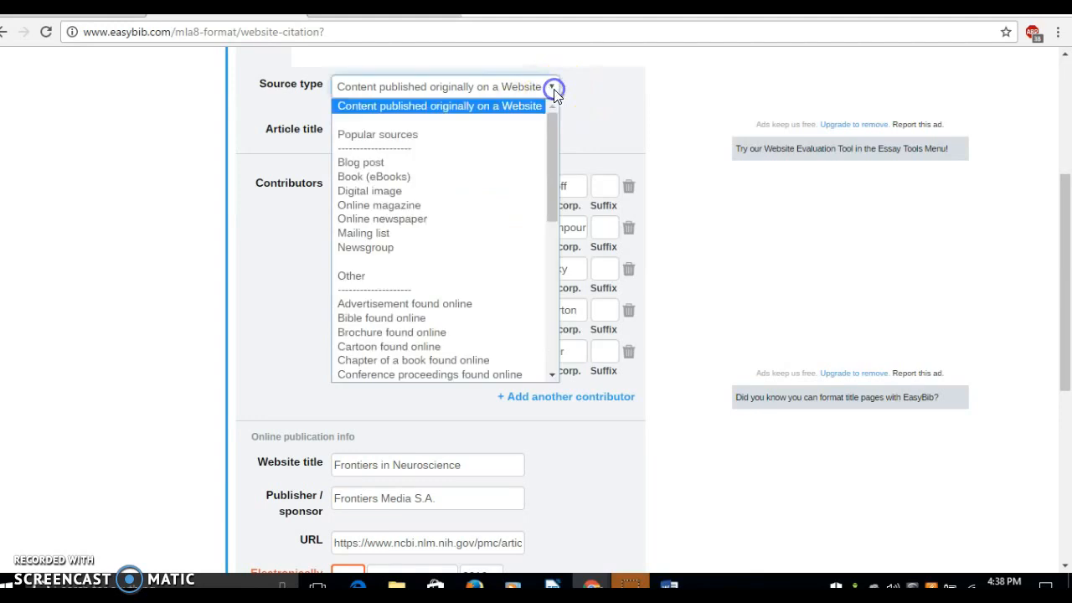
pyautogui.click(545, 210)
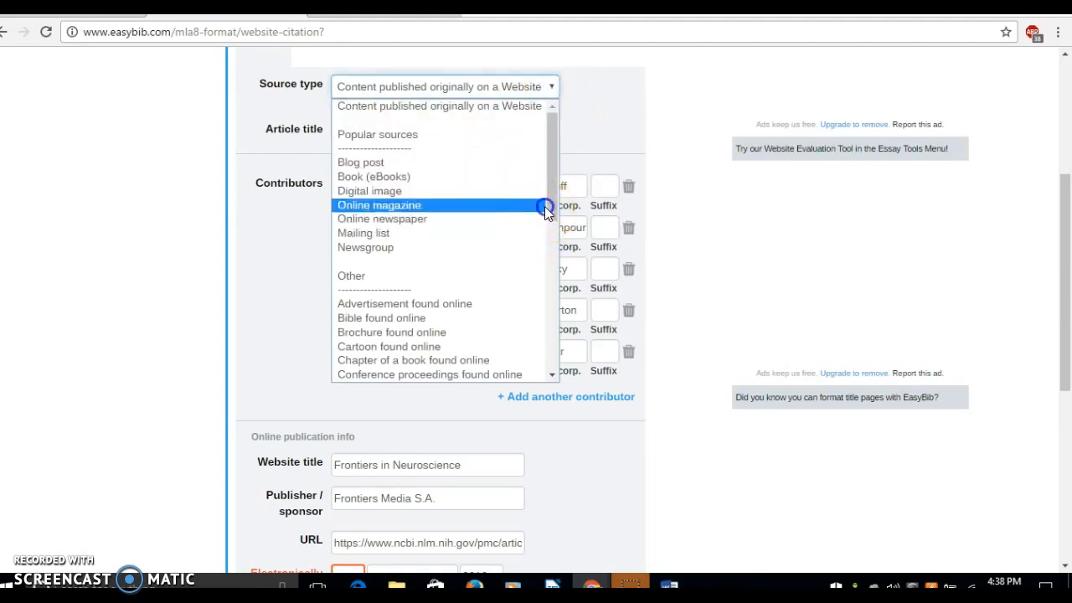
pyautogui.click(549, 88)
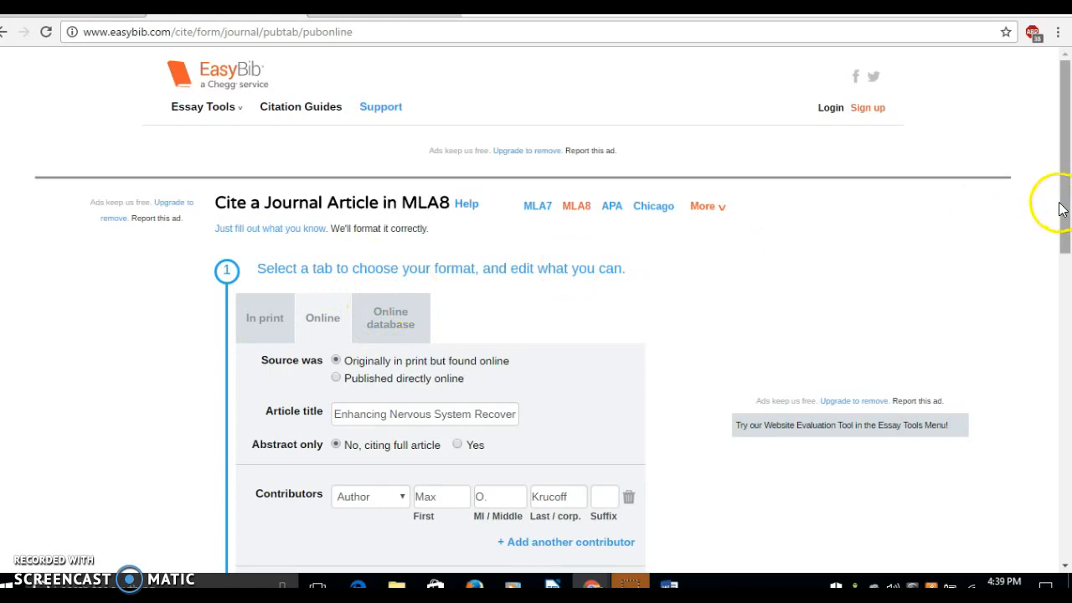
# Copy the journal name "Frontiers in Neuroscience" from the PMC article's MLA citation and enter it as the journal title.
pyautogui.moveTo(1061, 207); pyautogui.dragTo(1066, 281)
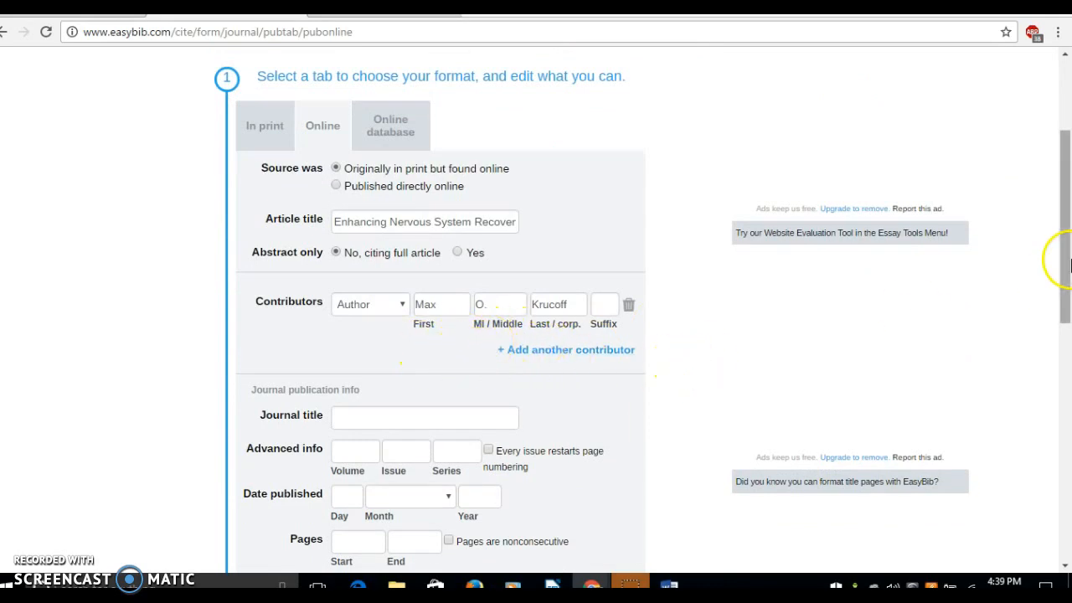
pyautogui.moveTo(1068, 266); pyautogui.dragTo(1059, 353)
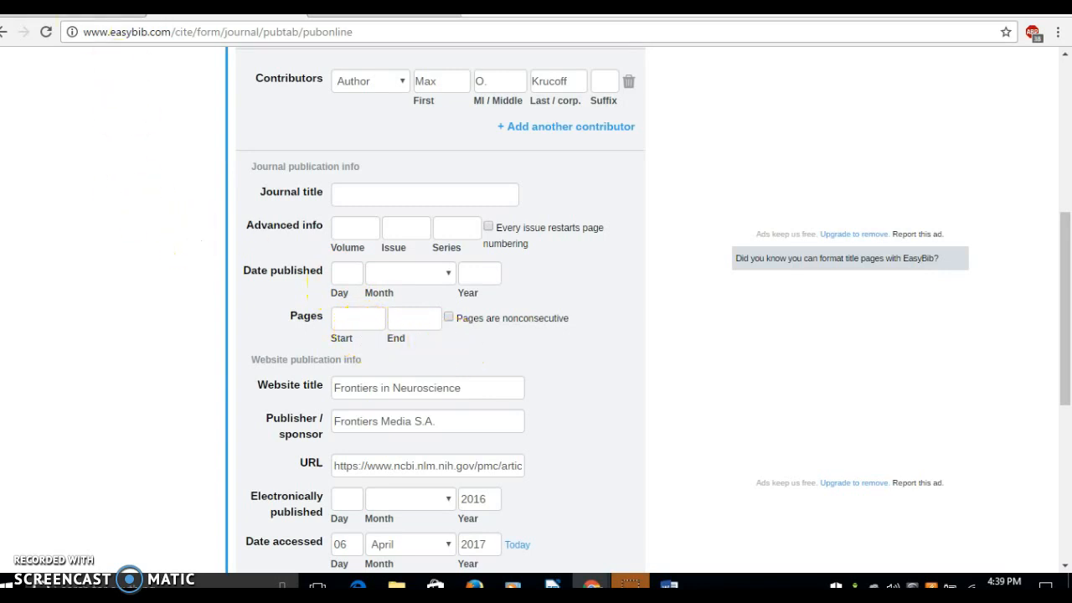
pyautogui.click(77, 10)
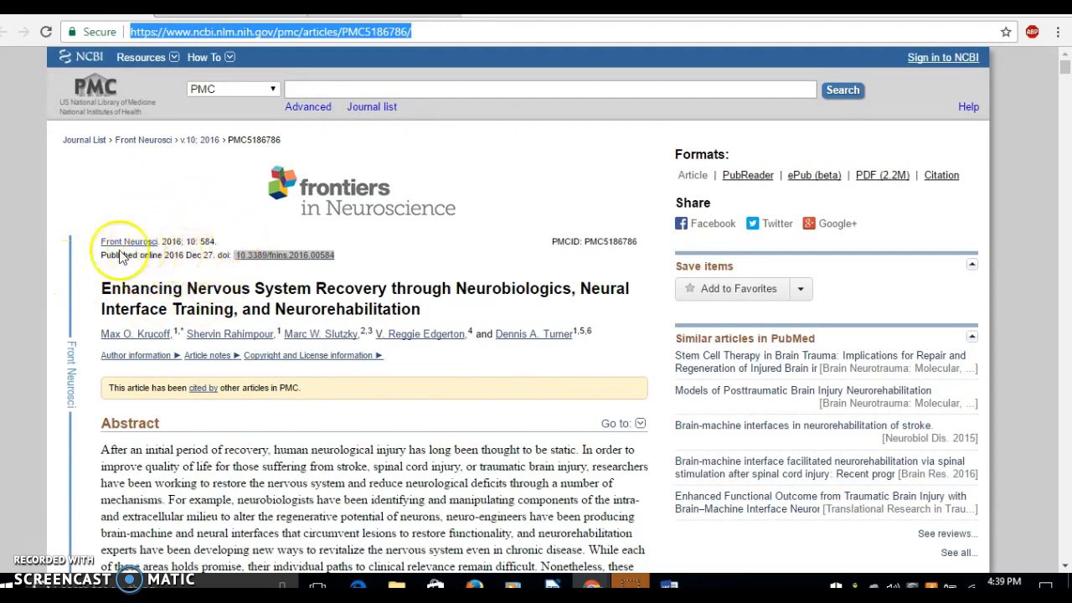
pyautogui.click(943, 183)
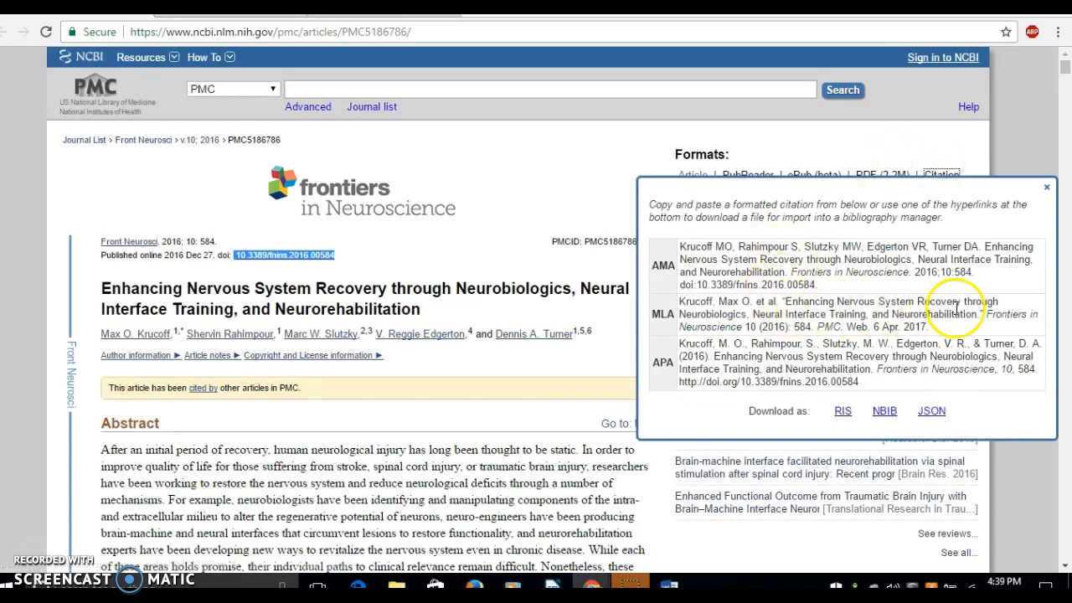
pyautogui.click(999, 314)
pyautogui.moveTo(999, 314); pyautogui.dragTo(742, 327)
pyautogui.hotkey('ctrl', 'c')
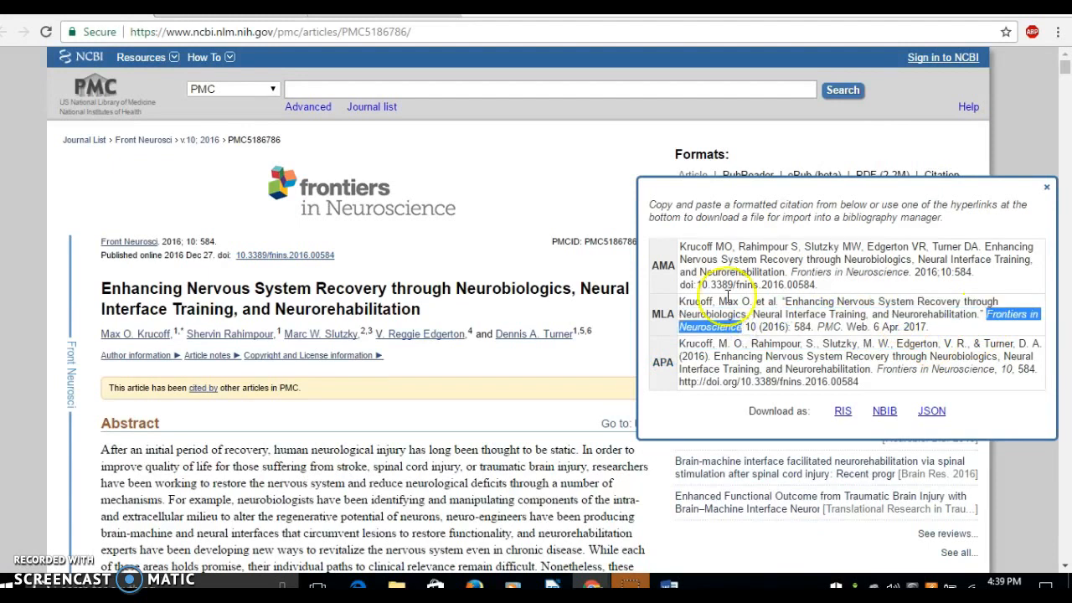
pyautogui.hotkey('ctrl', 'Tab')
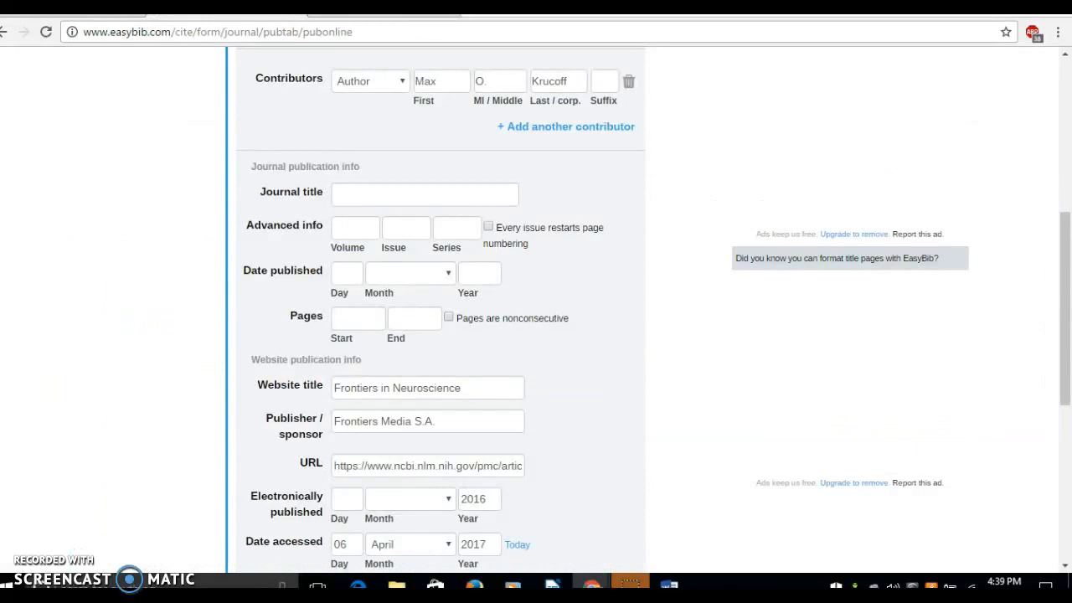
pyautogui.click(397, 191)
pyautogui.hotkey('ctrl', 'v')
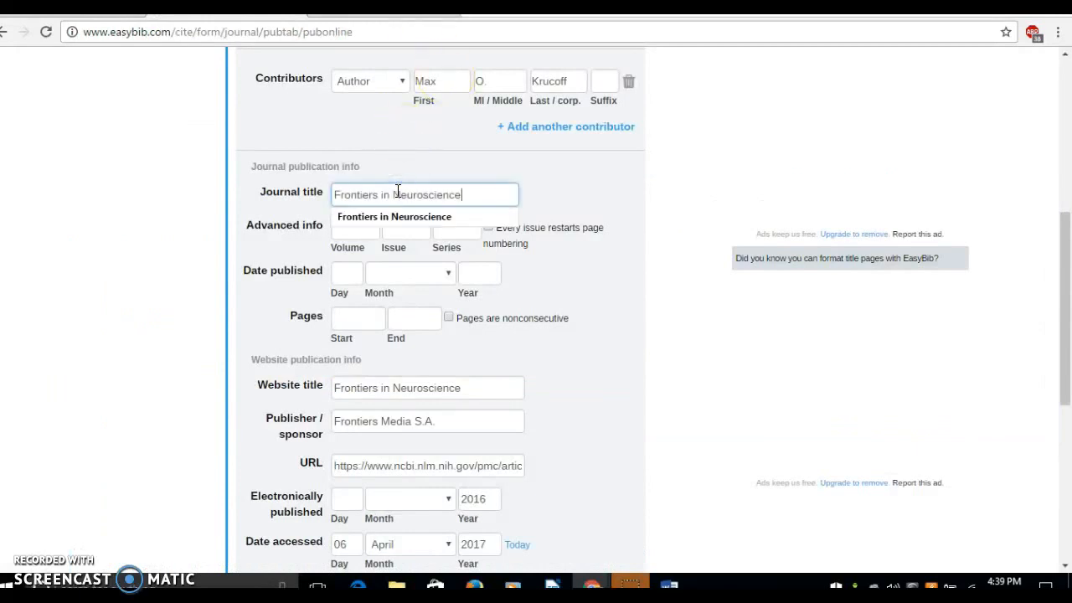
pyautogui.click(361, 221)
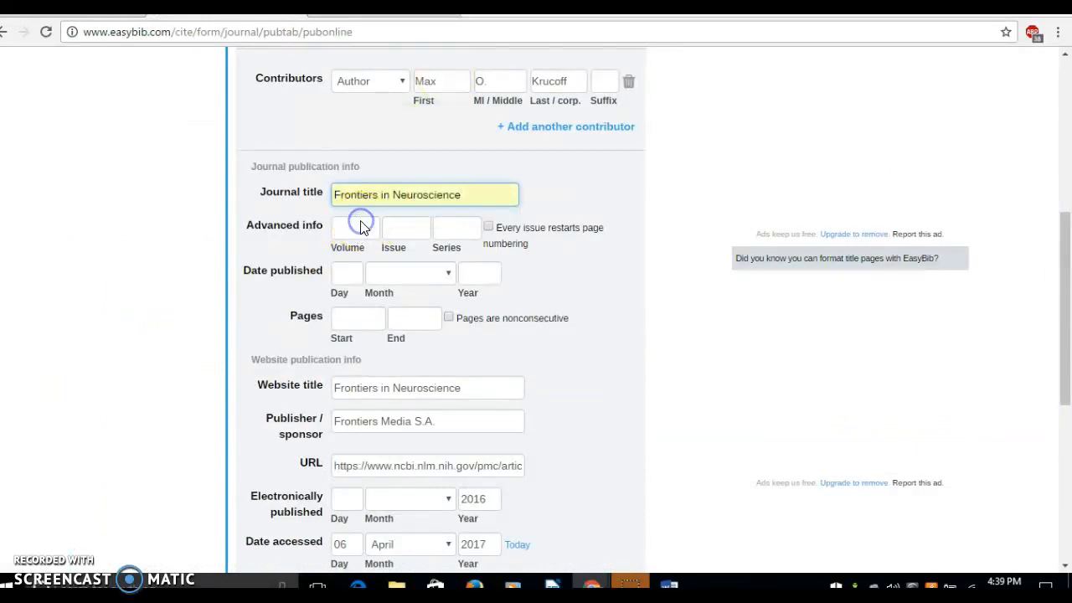
# Set the journal volume to 10 and the year of publication to 2016.
pyautogui.click(362, 227)
pyautogui.write('1')
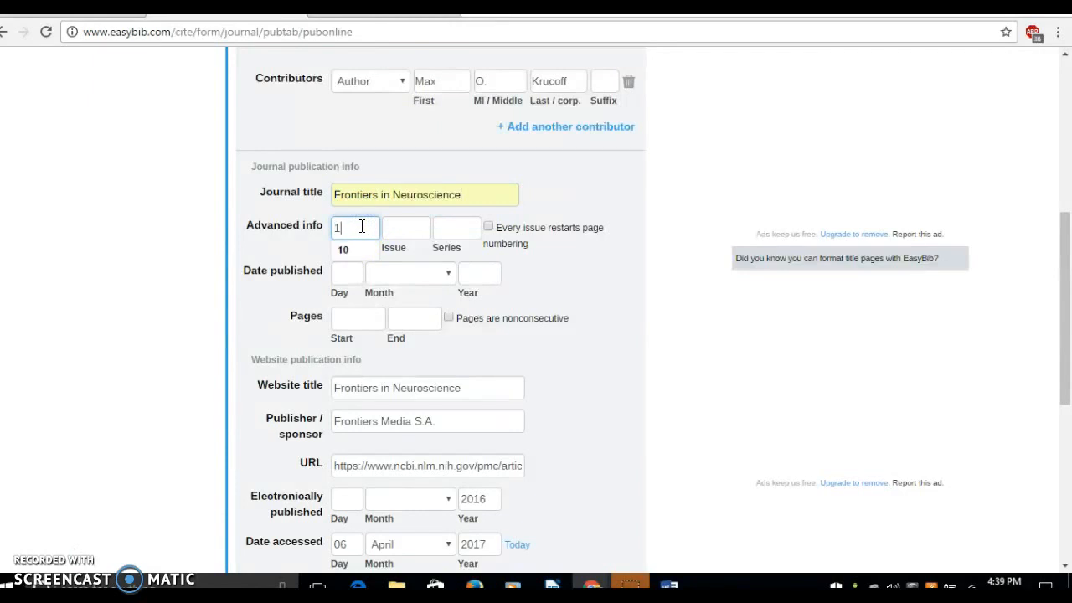
pyautogui.write('0')
pyautogui.click(345, 249)
pyautogui.click(477, 273)
pyautogui.write('20')
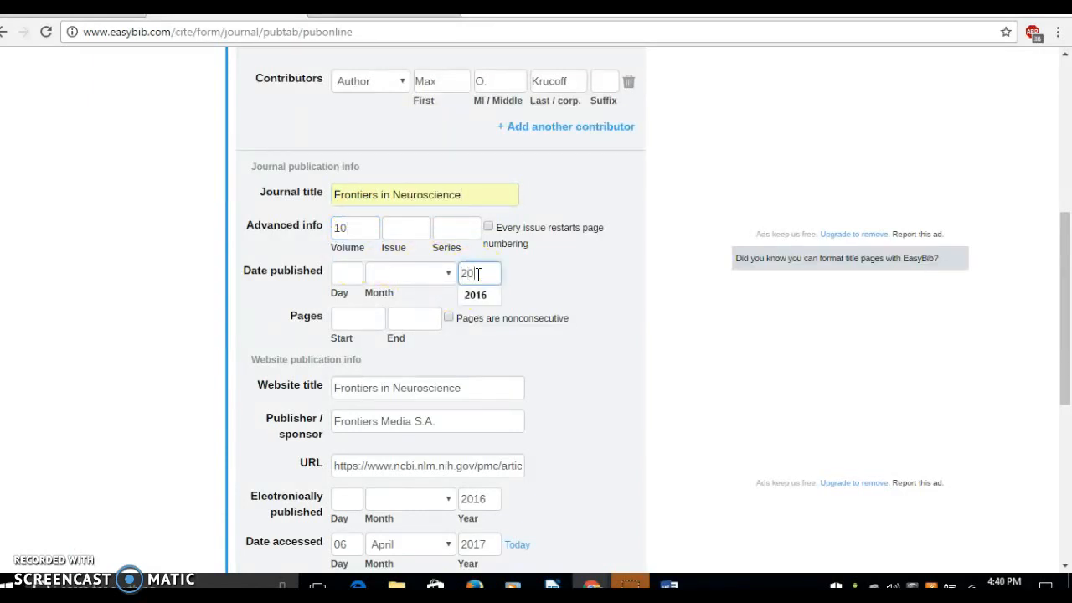
pyautogui.write('16')
# Enter 584 as the article's start page.
pyautogui.click(371, 318)
pyautogui.write('58')
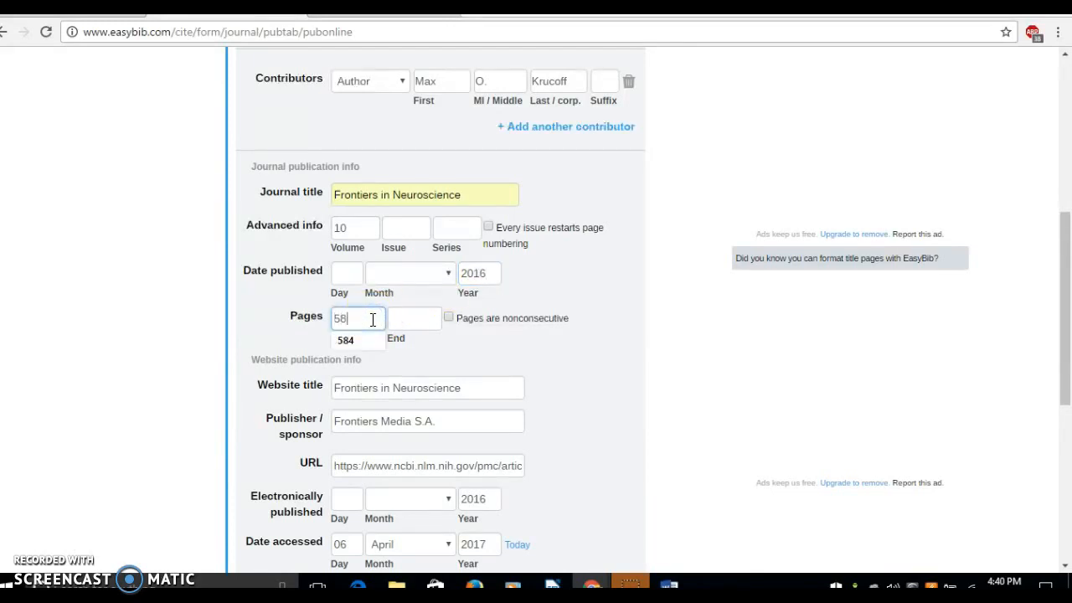
pyautogui.write('4')
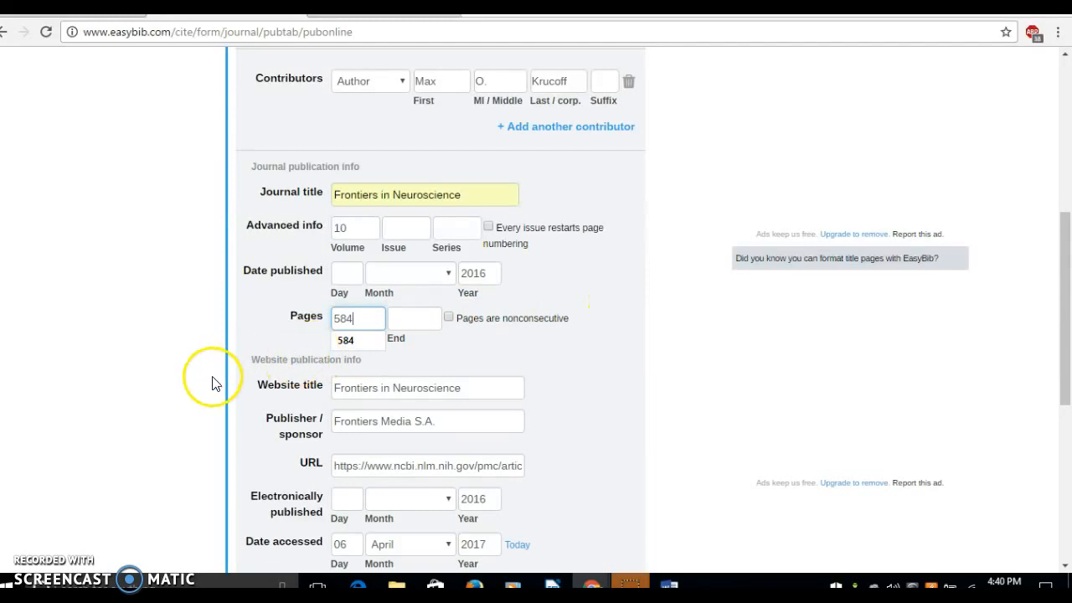
pyautogui.click(172, 442)
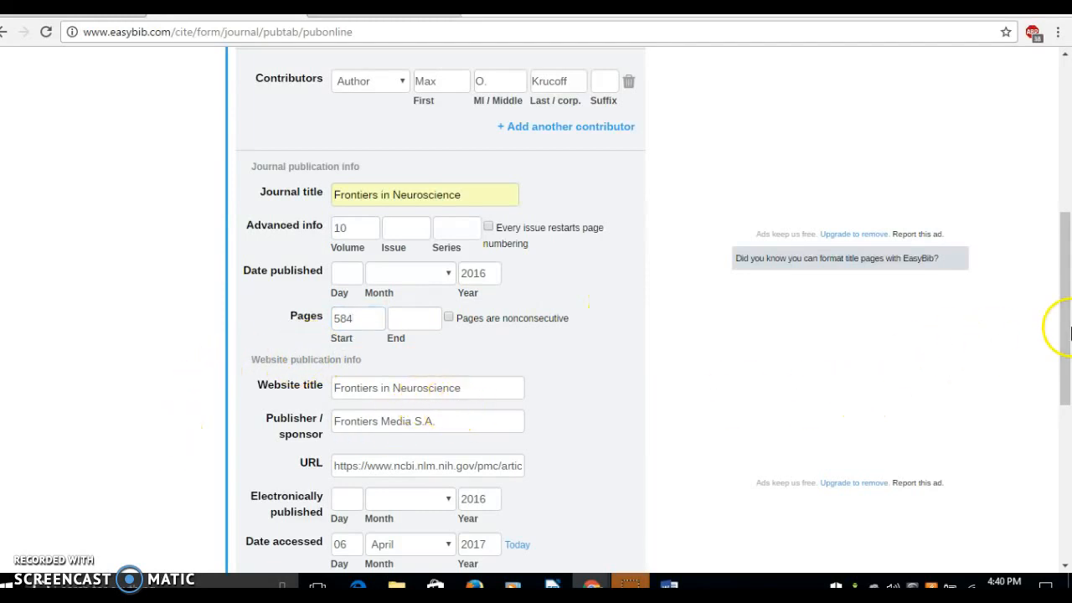
# Copy the DOI 10.3389/fnins.2016.00584 from the PMC article page into the citation form and create the citation.
pyautogui.moveTo(1068, 326); pyautogui.dragTo(1068, 425)
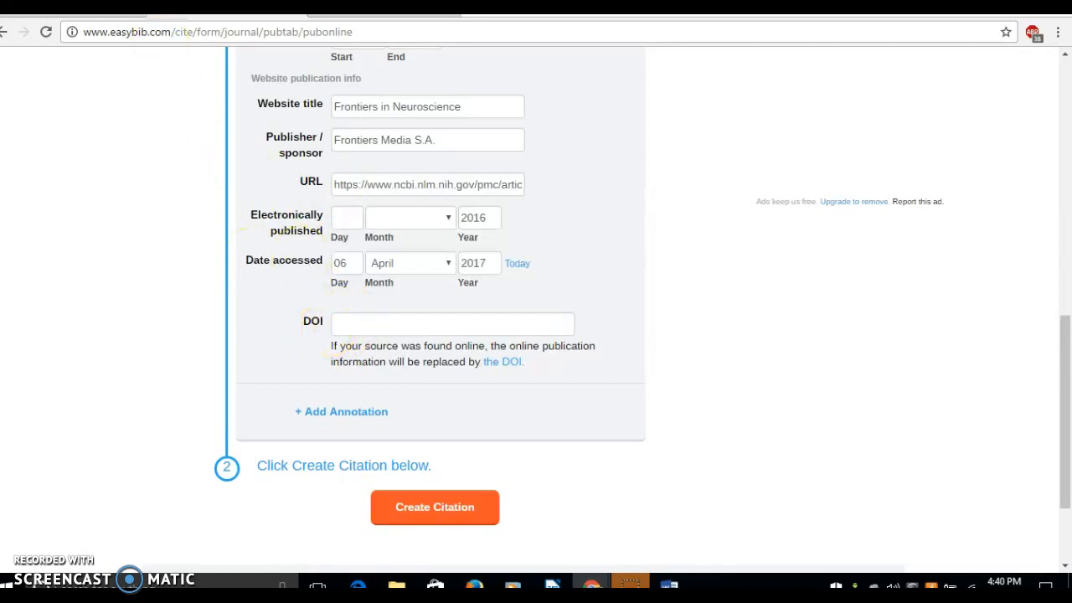
pyautogui.click(101, 7)
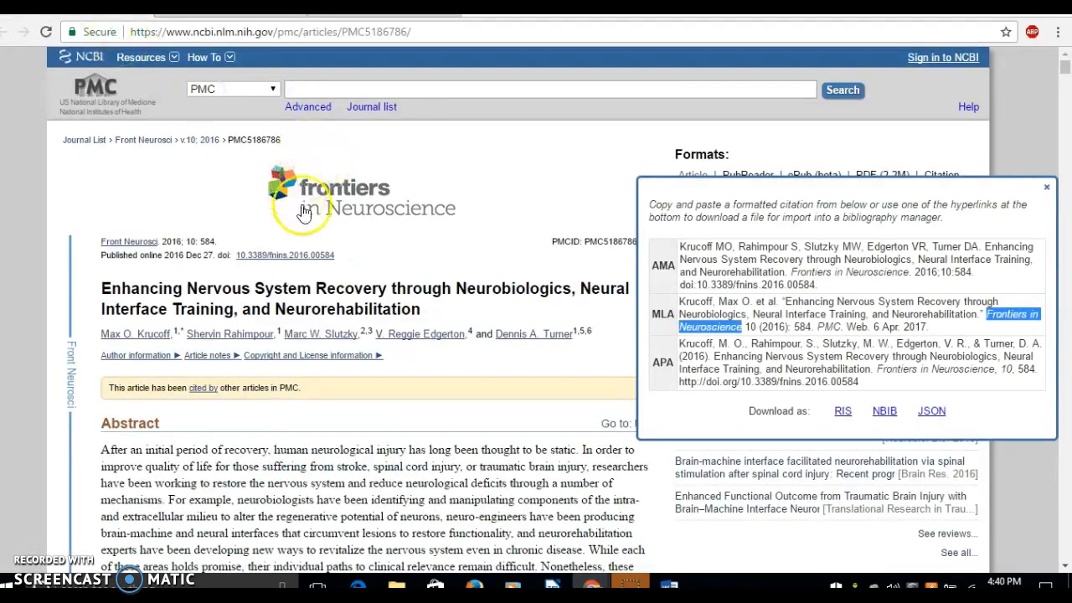
pyautogui.moveTo(339, 260); pyautogui.dragTo(238, 254)
pyautogui.hotkey('ctrl', 'c')
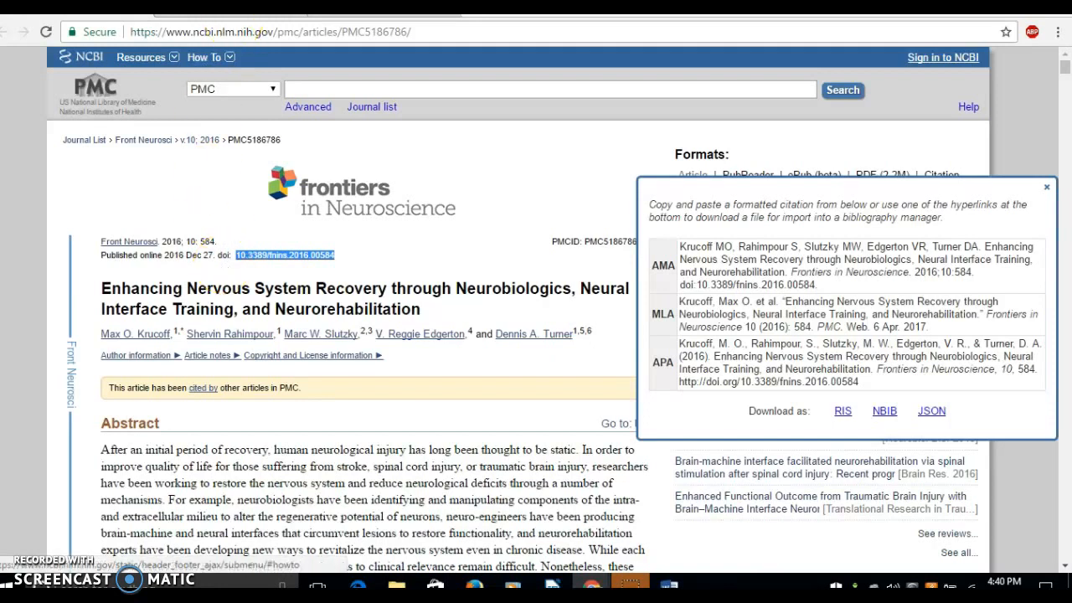
pyautogui.click(234, 10)
pyautogui.click(484, 327)
pyautogui.hotkey('ctrl', 'v')
pyautogui.click(672, 347)
pyautogui.click(469, 508)
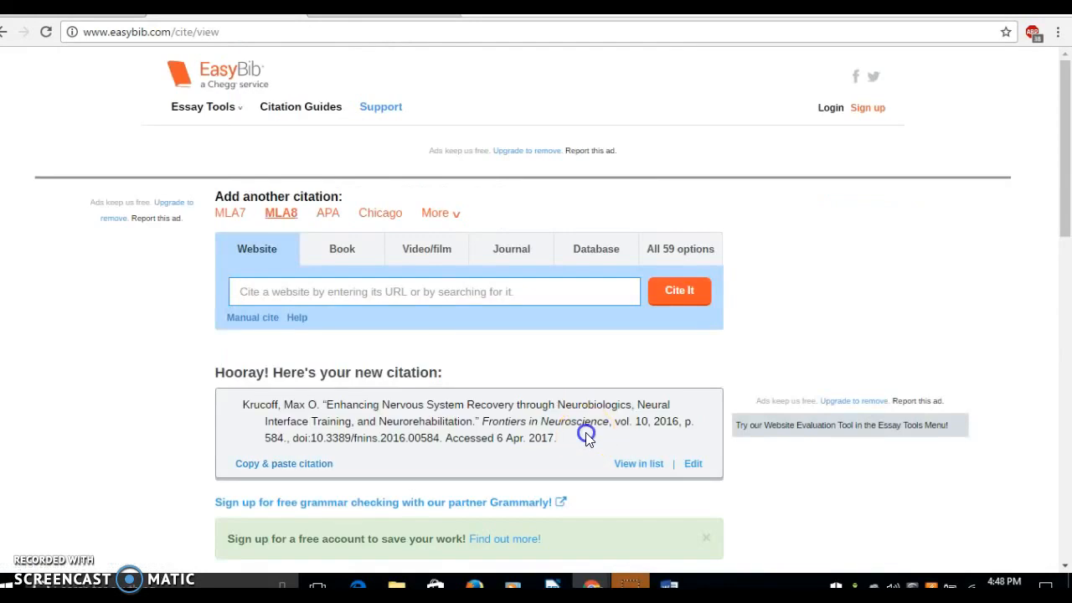
# Copy the complete new citation into the Word document under Works Cited, merging its formatting with the document's.
pyautogui.moveTo(586, 436); pyautogui.dragTo(240, 404)
pyautogui.hotkey('ctrl', 'c')
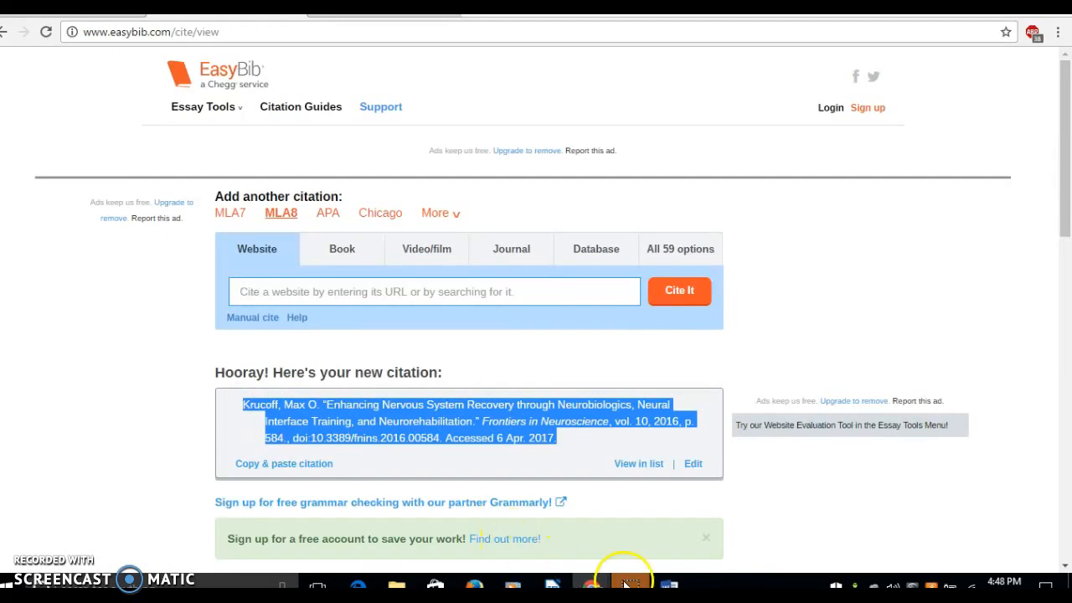
pyautogui.click(669, 585)
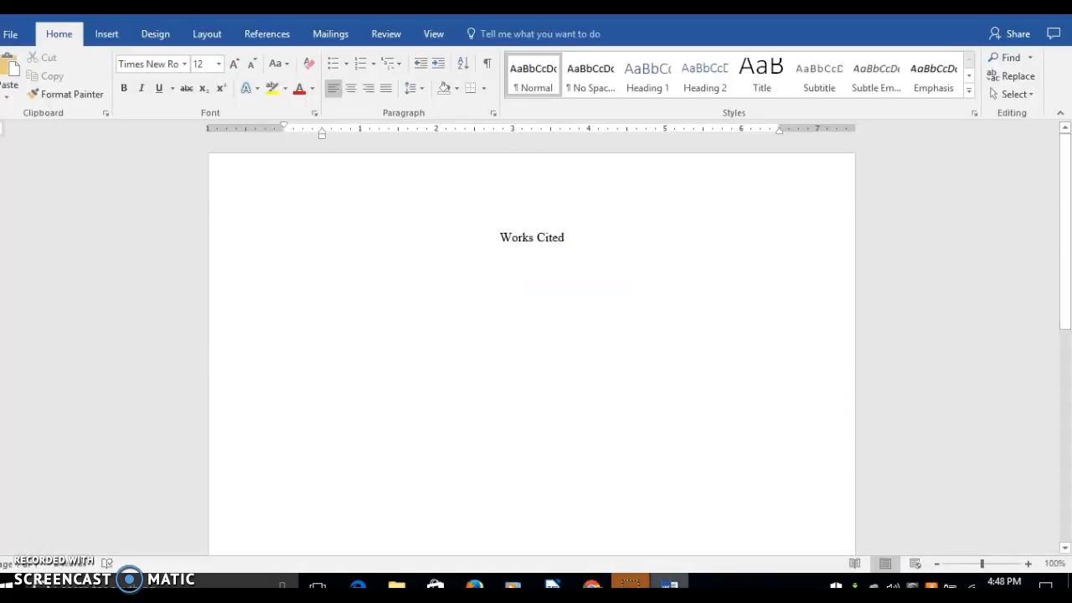
pyautogui.hotkey('ctrl', 'v')
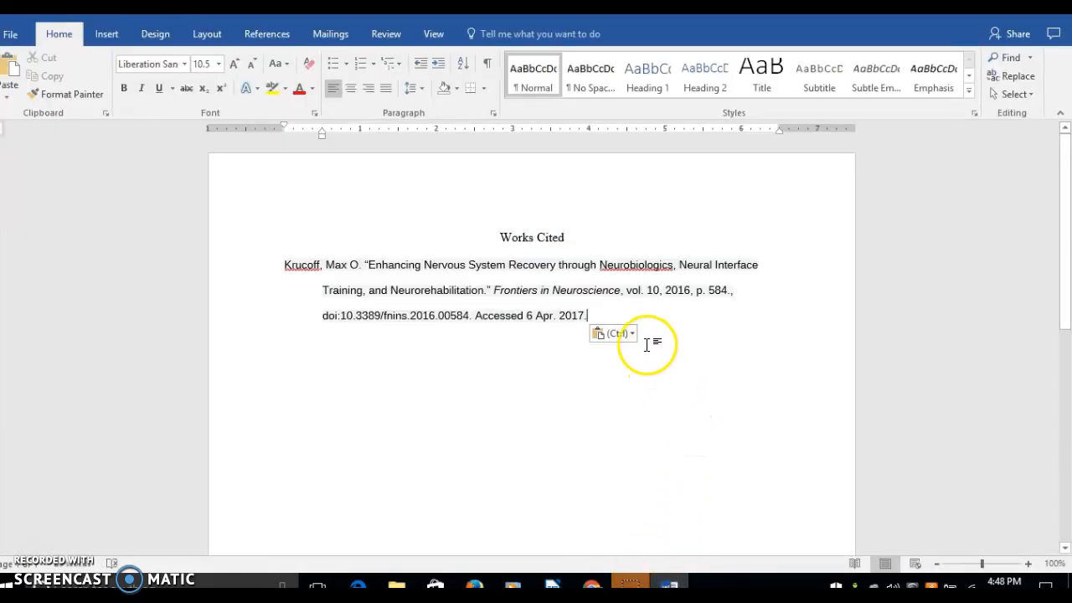
pyautogui.click(622, 333)
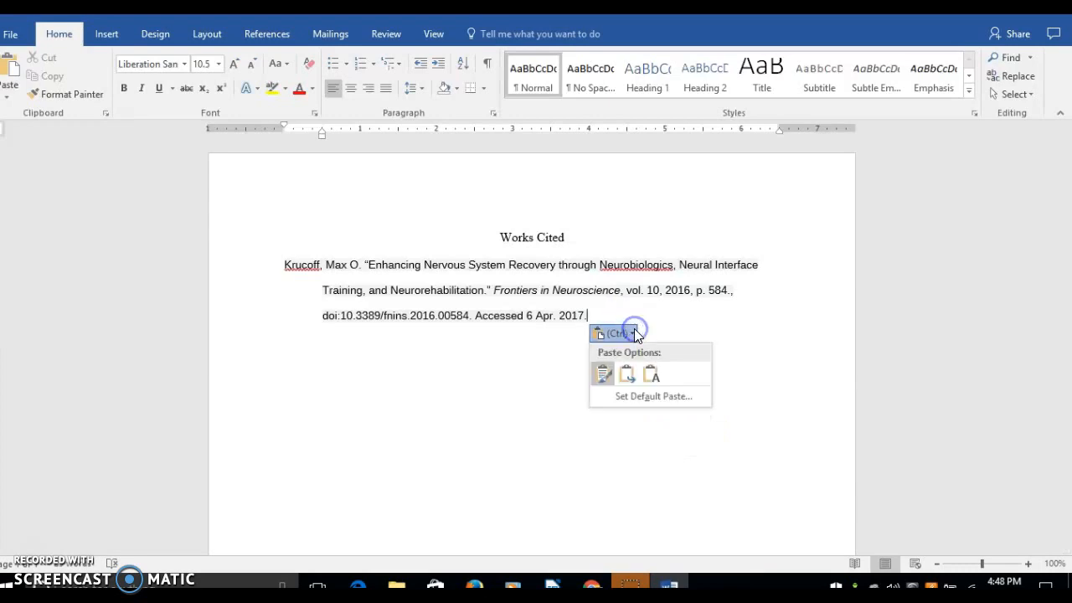
pyautogui.click(631, 374)
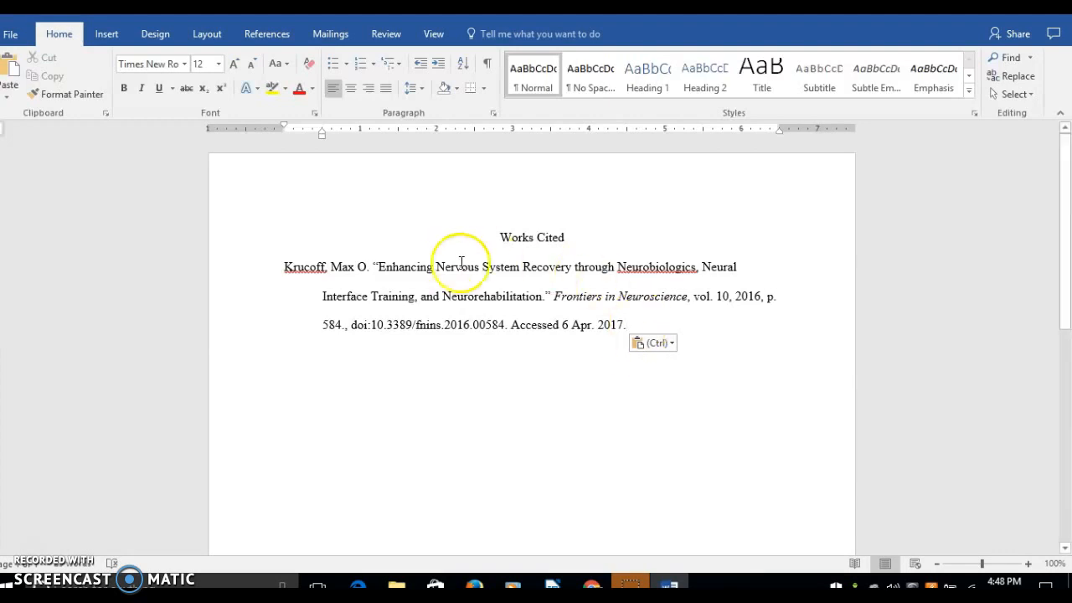
# Insert ", et al." after the first author's name in the pasted citation.
pyautogui.click(369, 266)
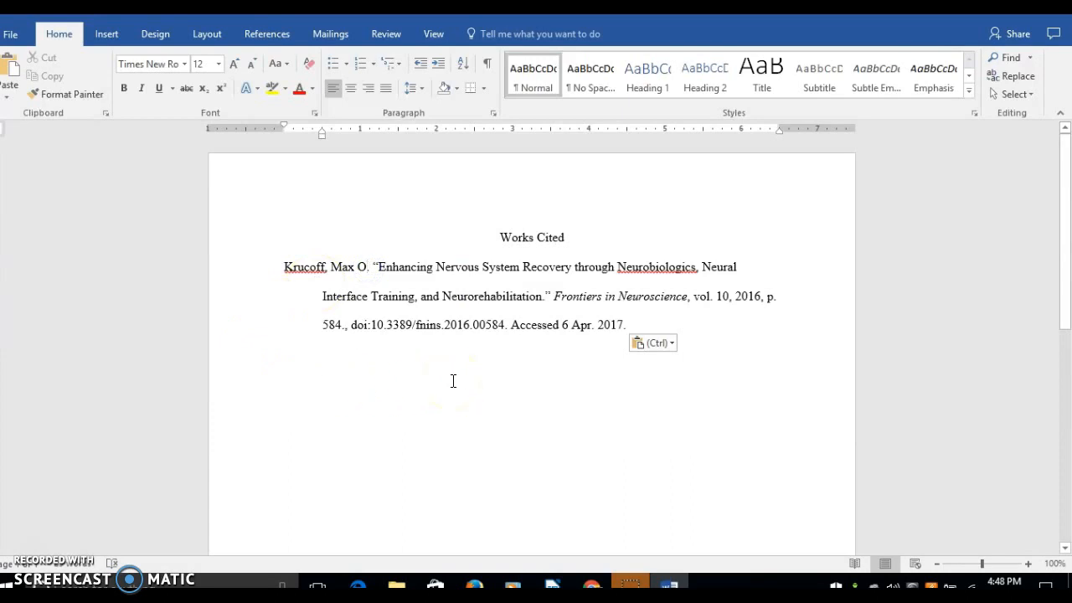
pyautogui.write(', et al')
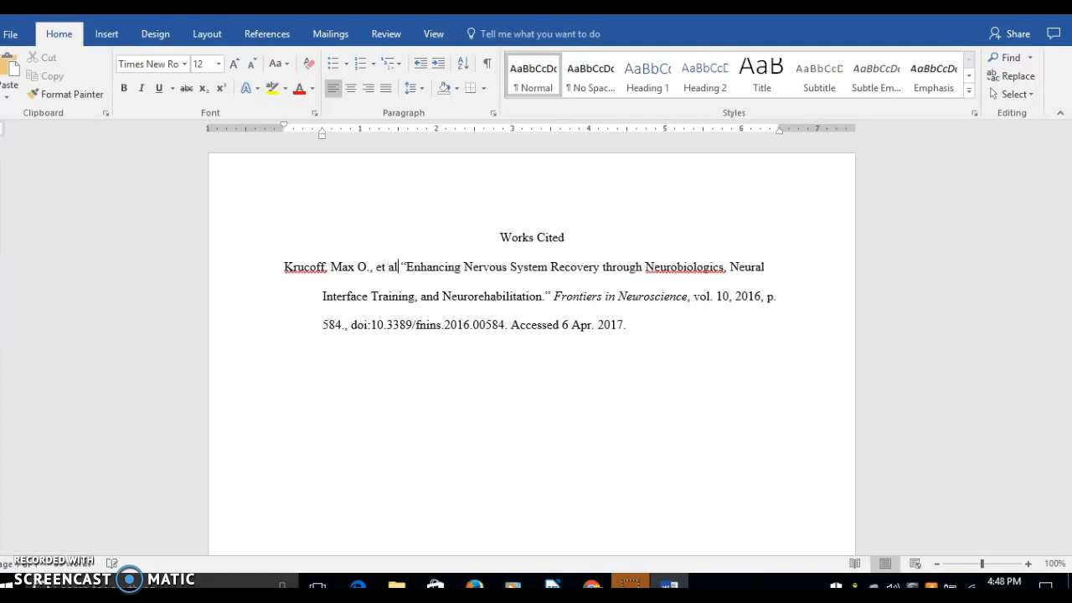
pyautogui.write('.')
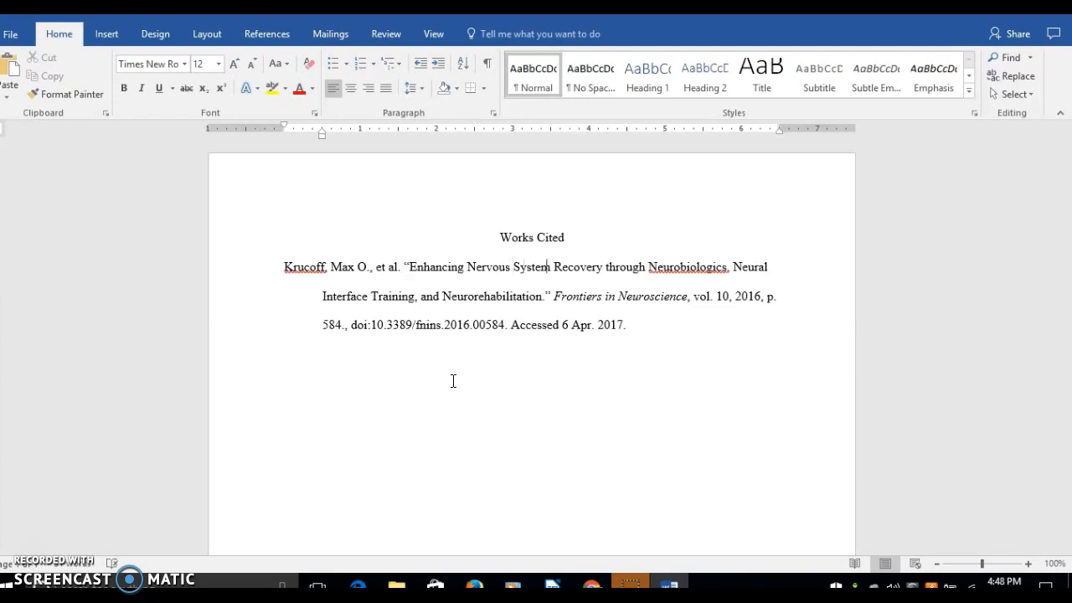
# Delete the extra period after page number 584 in the citation.
pyautogui.press('Down')
pyautogui.press('Down')
pyautogui.press('BackSpace')
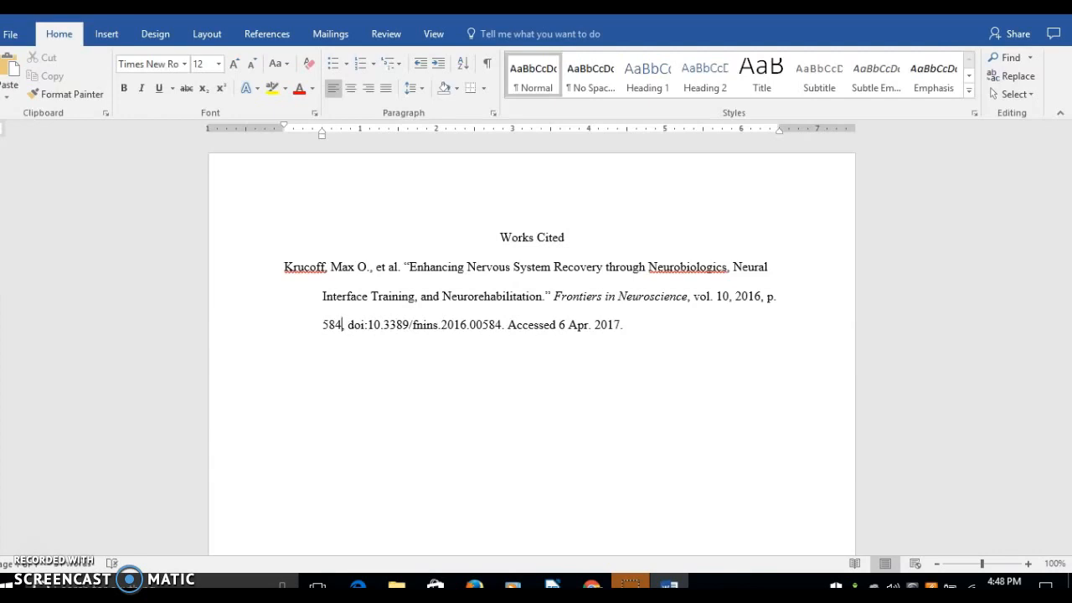